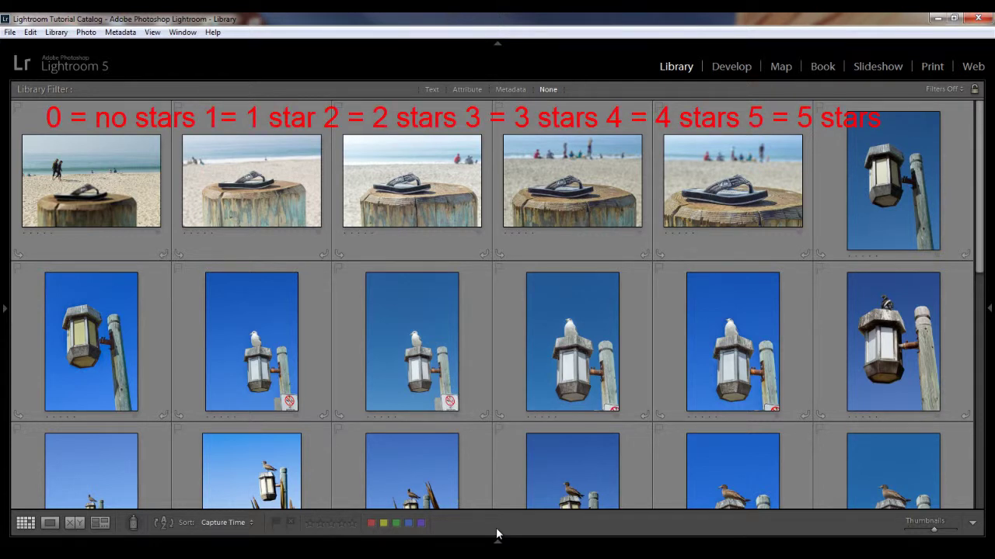
Give the second sandal beach photo a 4-star rating, first rating it 3 stars
left_click(267, 218)
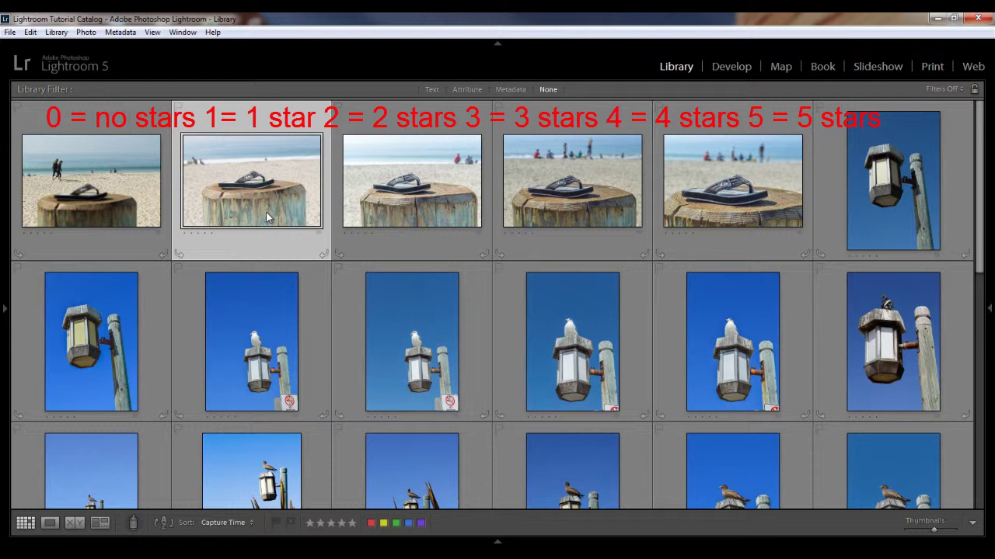
key("3")
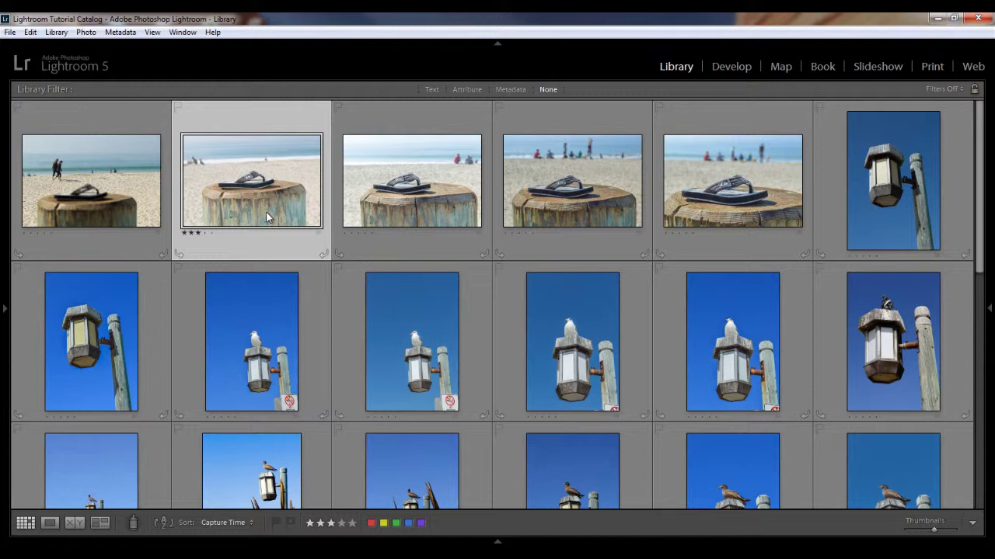
left_click(341, 523)
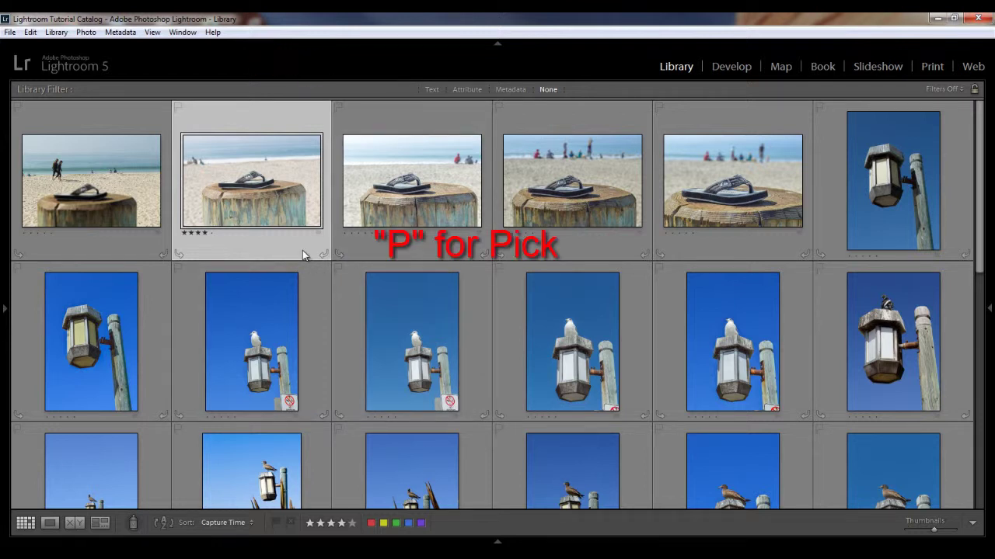
Flag the 4-star sandal photo as a Pick, then reject and unflag the first beach photo
key("p")
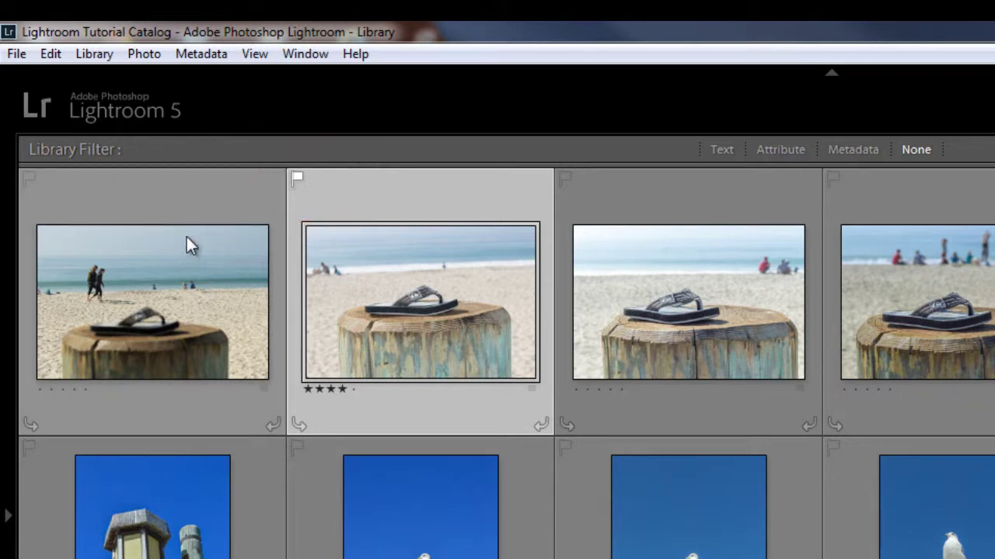
left_click(187, 197)
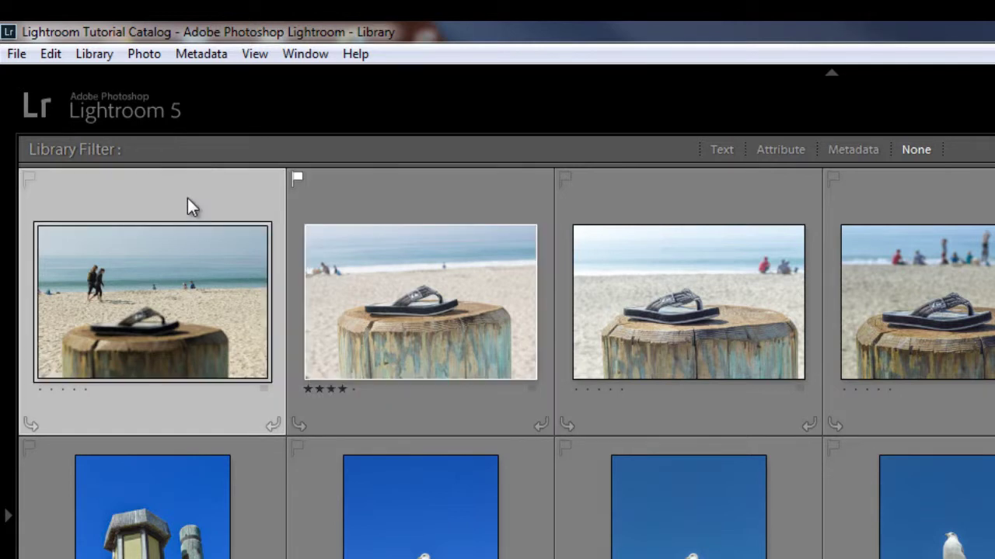
key("x")
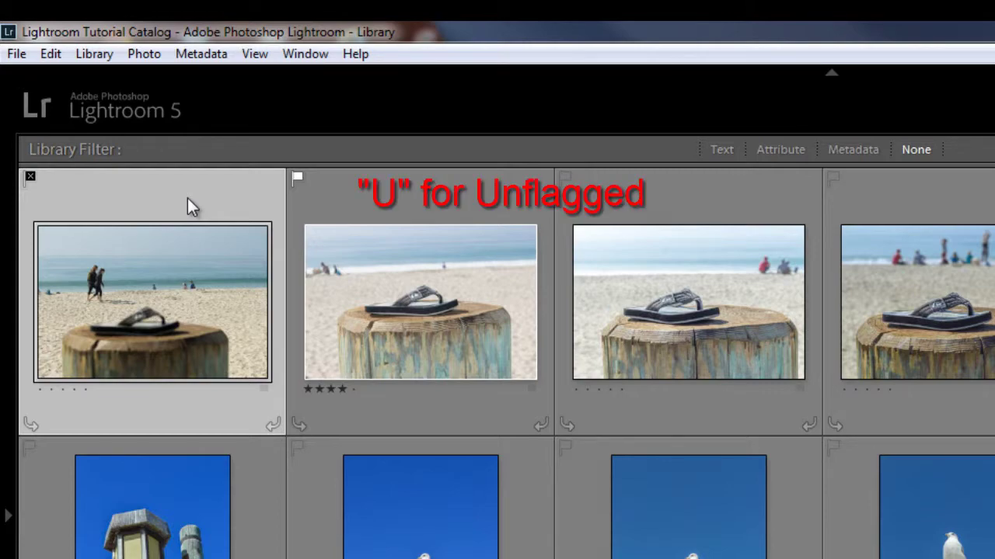
key("u")
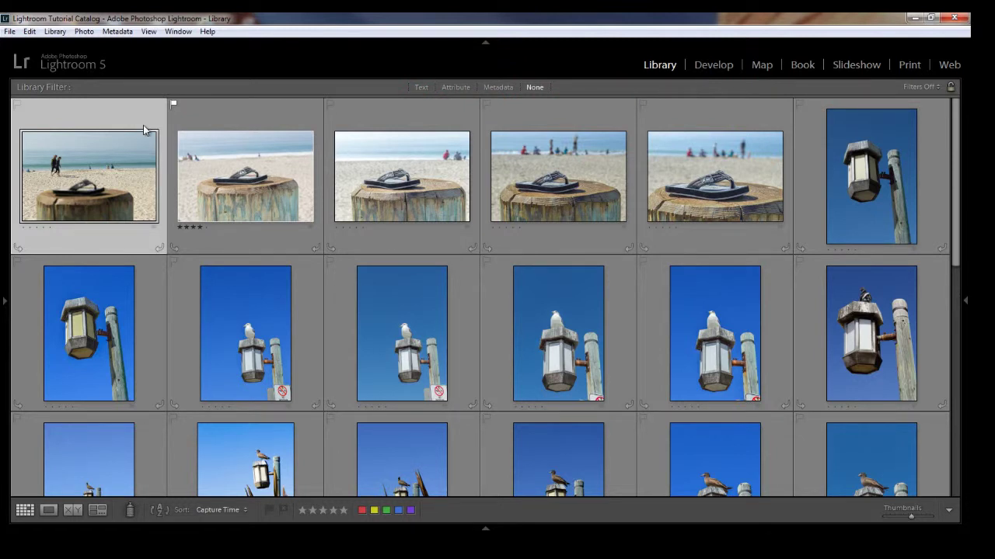
Toggle a red label on and off the second sandal photo, then apply a purple label
left_click(264, 215)
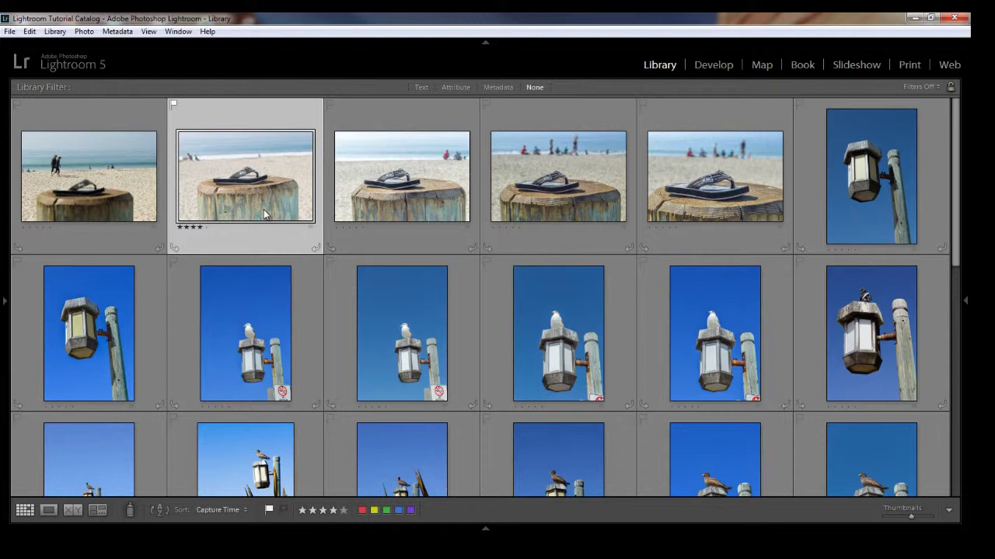
key("6")
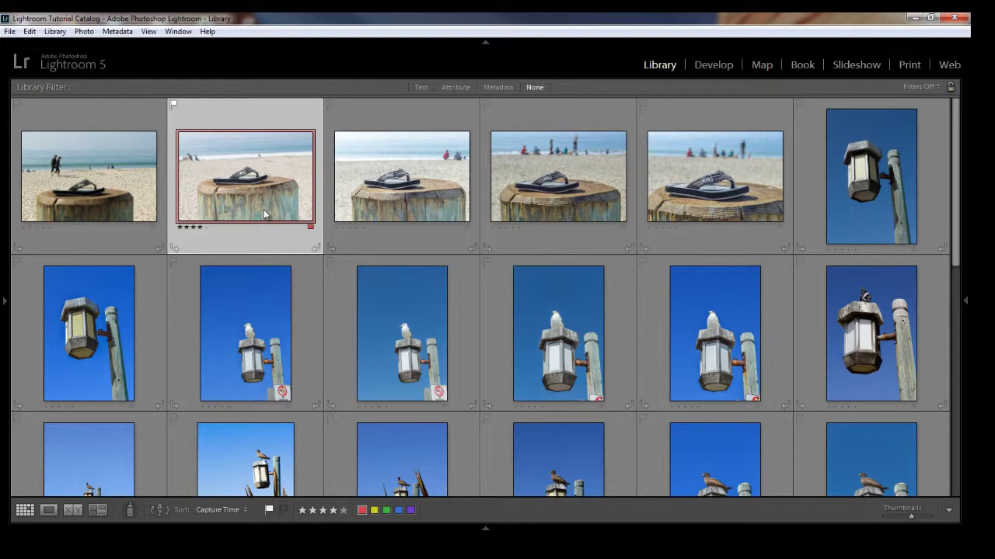
key("6")
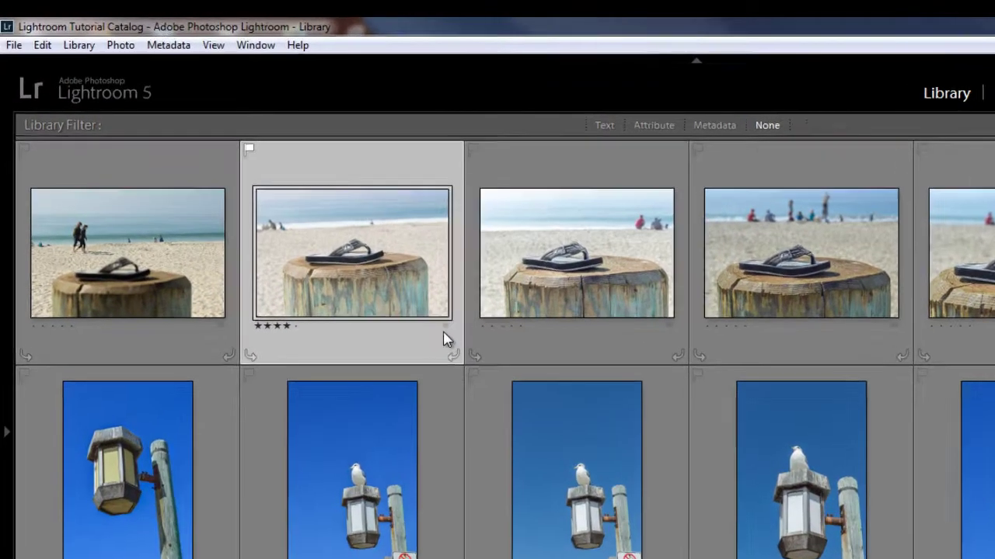
left_click(311, 227)
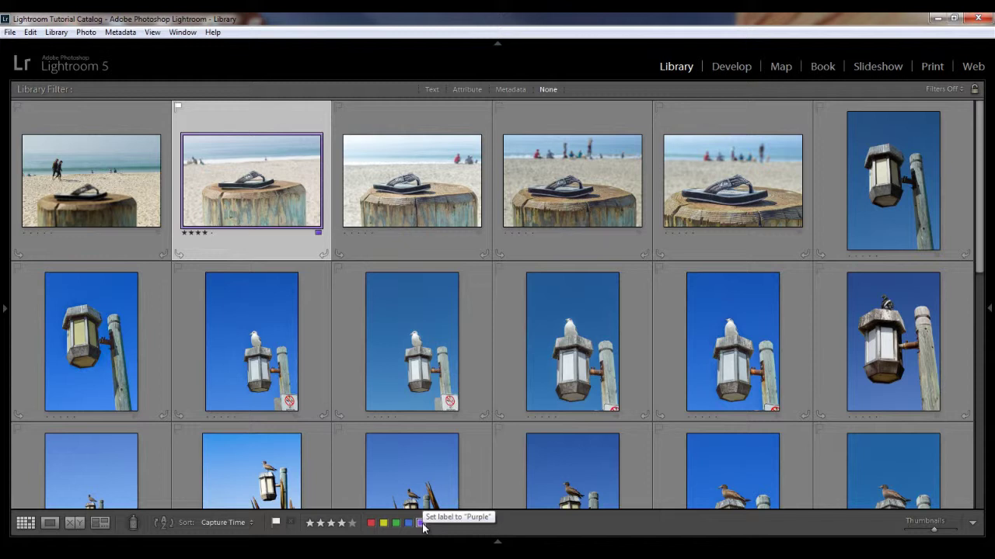
left_click(121, 33)
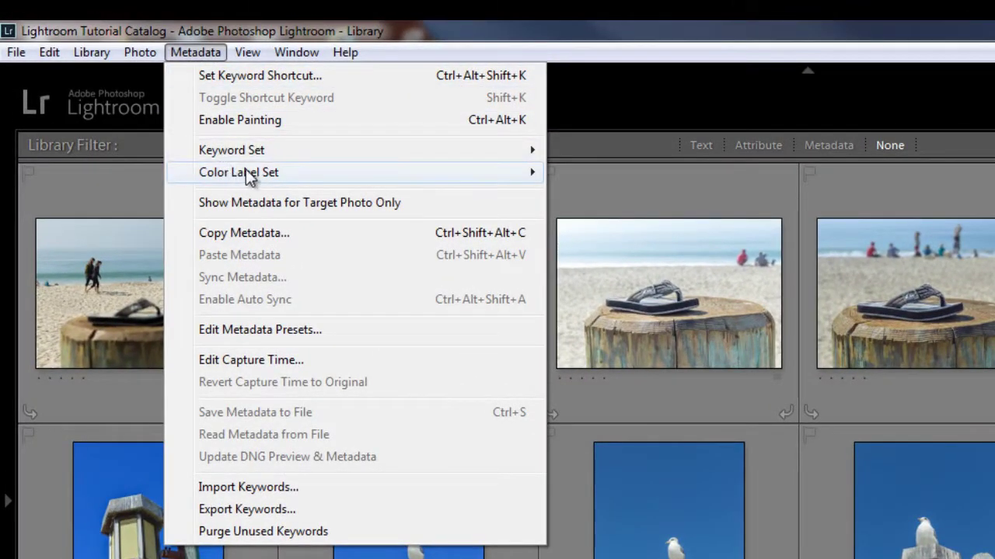
mouse_move(246, 176)
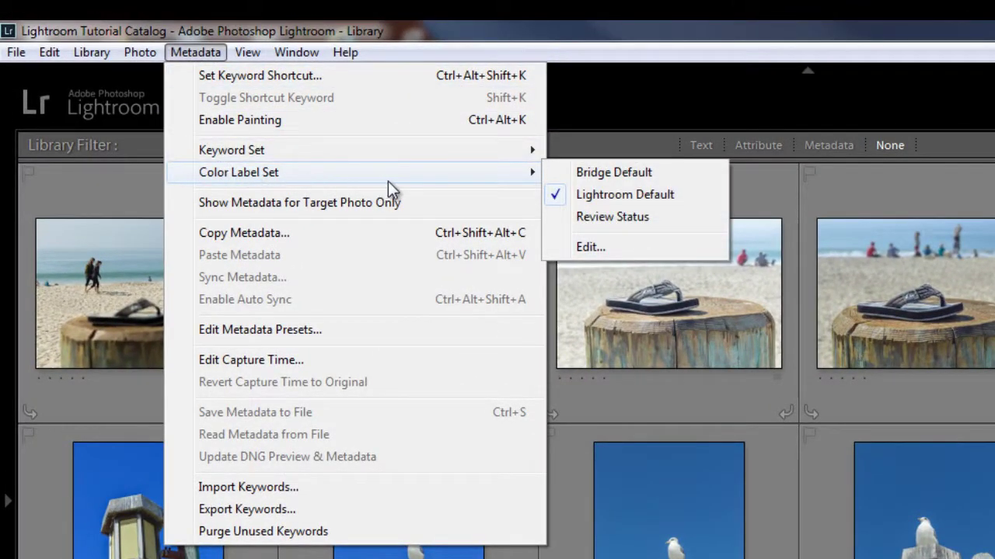
left_click(598, 247)
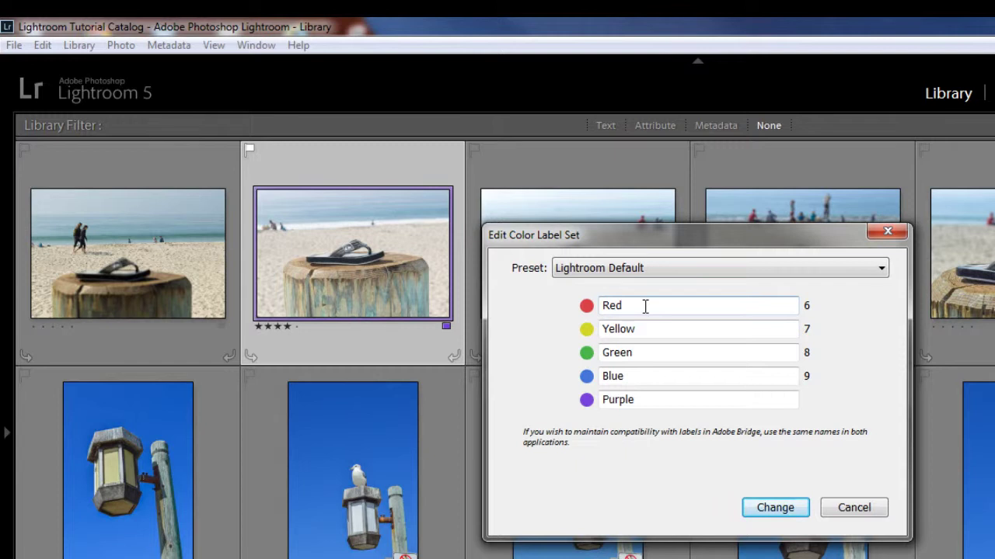
double_click(646, 305)
type("Print")
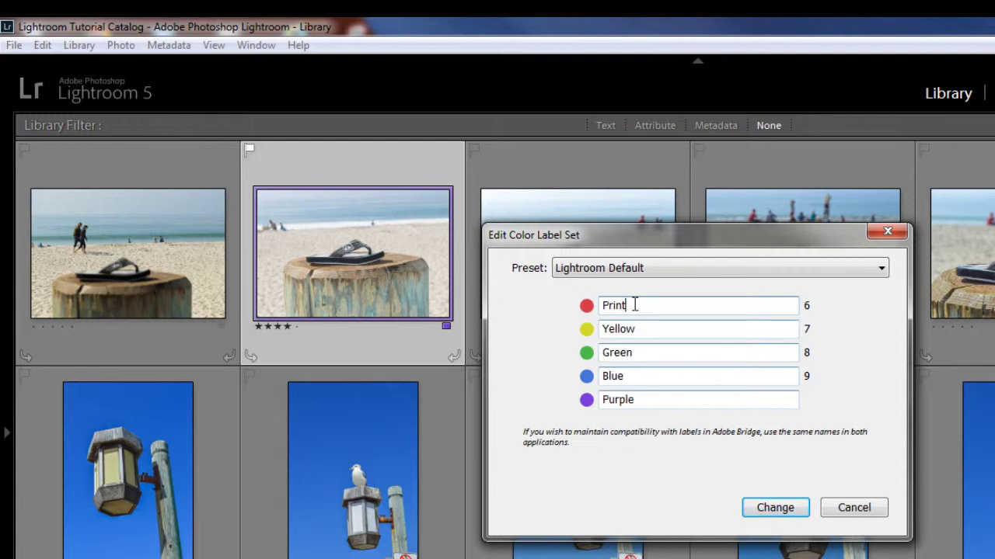
left_click(847, 509)
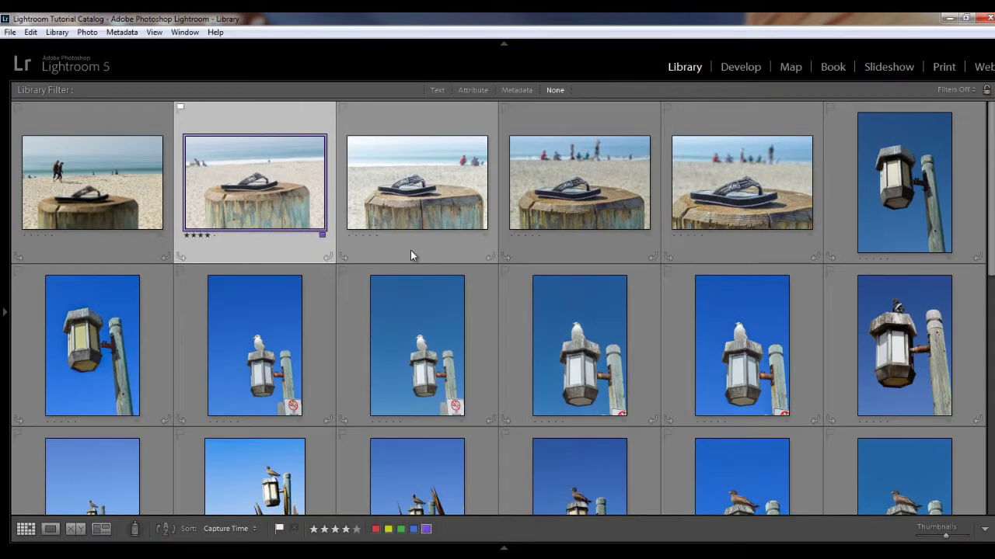
Rate all six lantern photos in the second row 3 stars at once
left_click(111, 398)
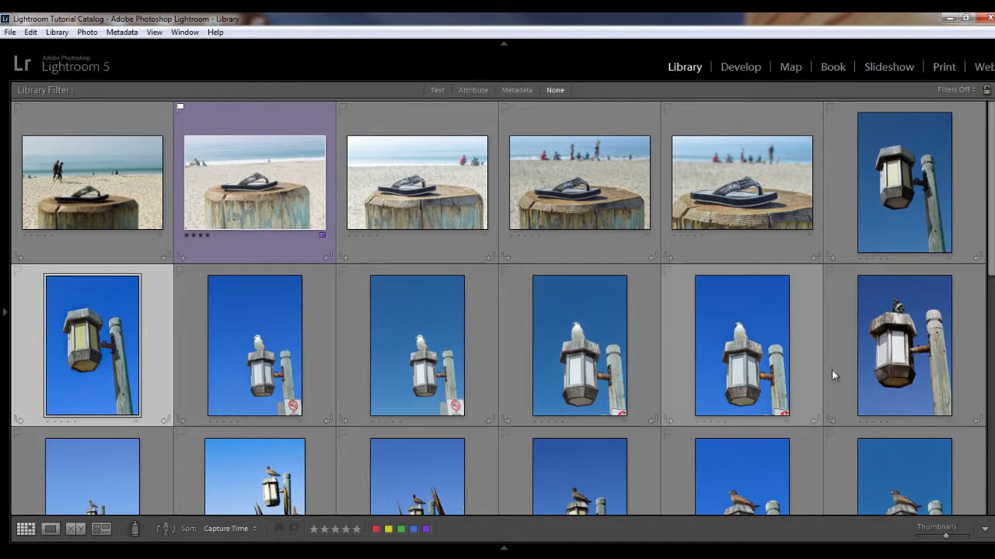
left_click(898, 380, "shift")
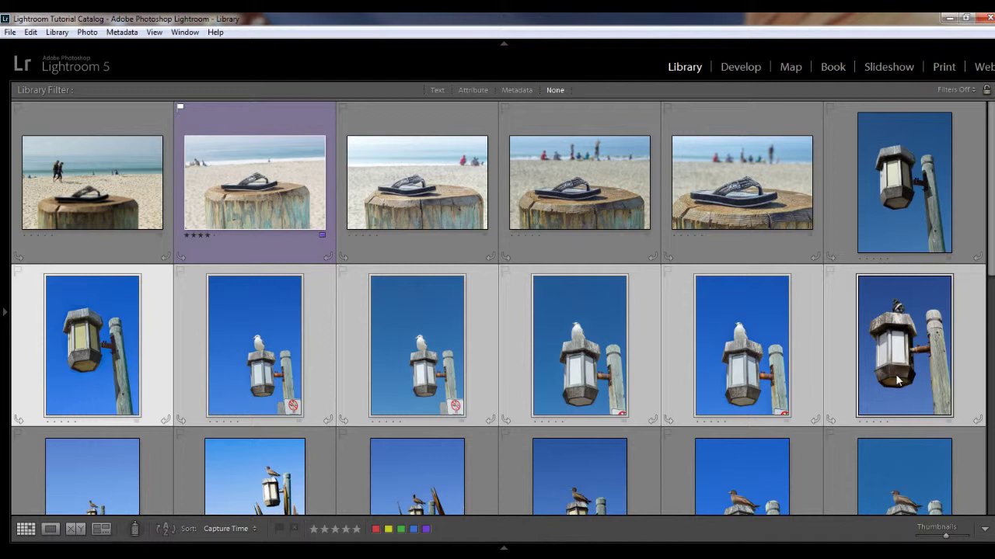
key("3")
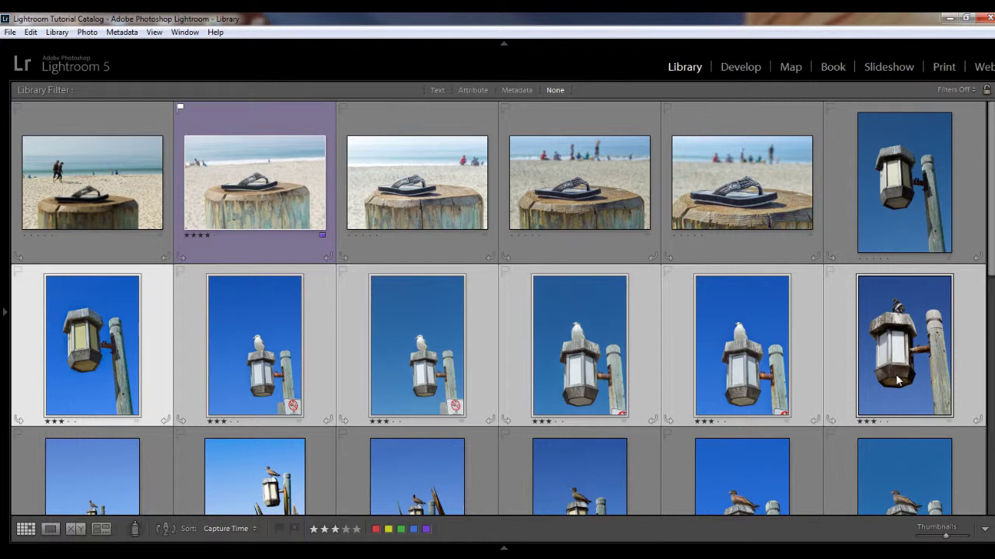
left_click(434, 205)
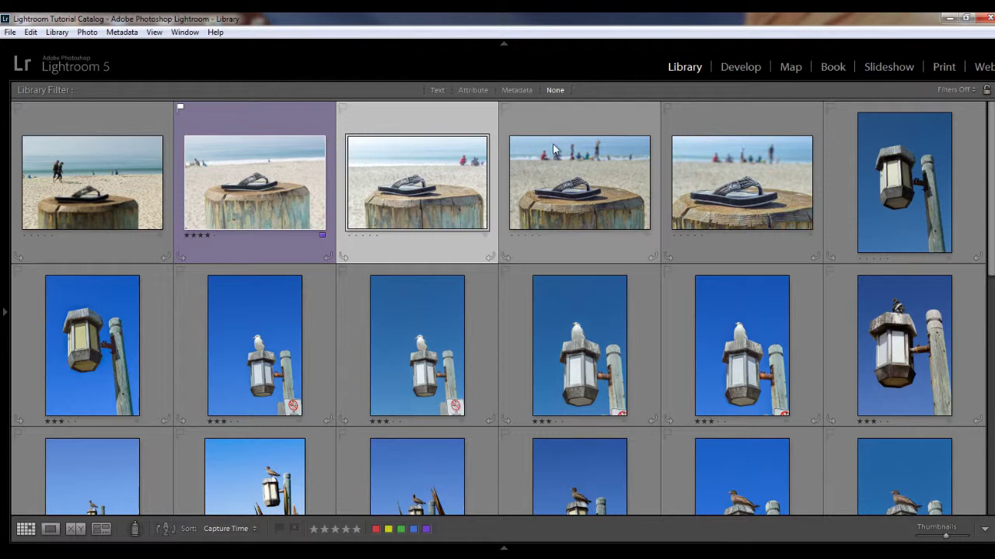
Add the fifth and first beach photos to the selection and label all three green
left_click(773, 208, "ctrl")
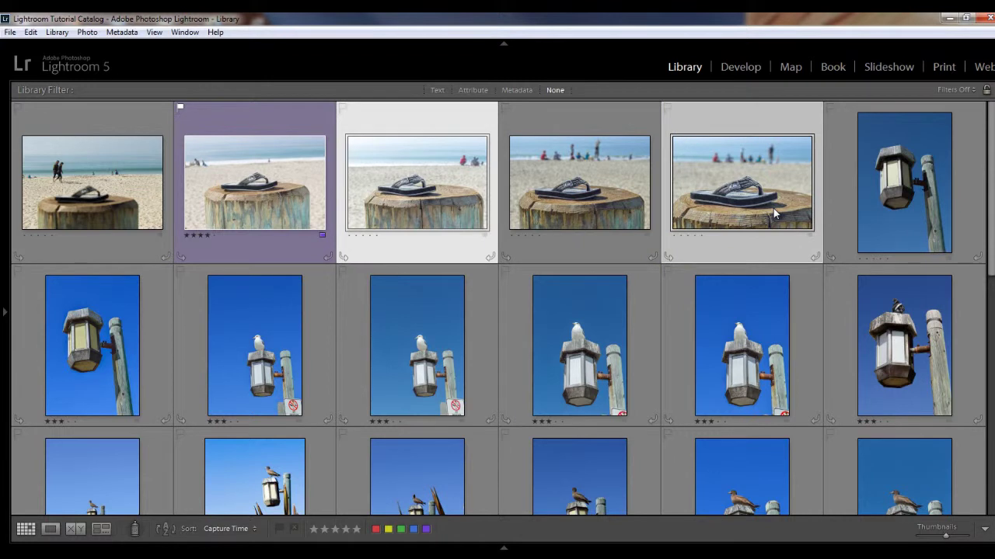
left_click(85, 213, "ctrl")
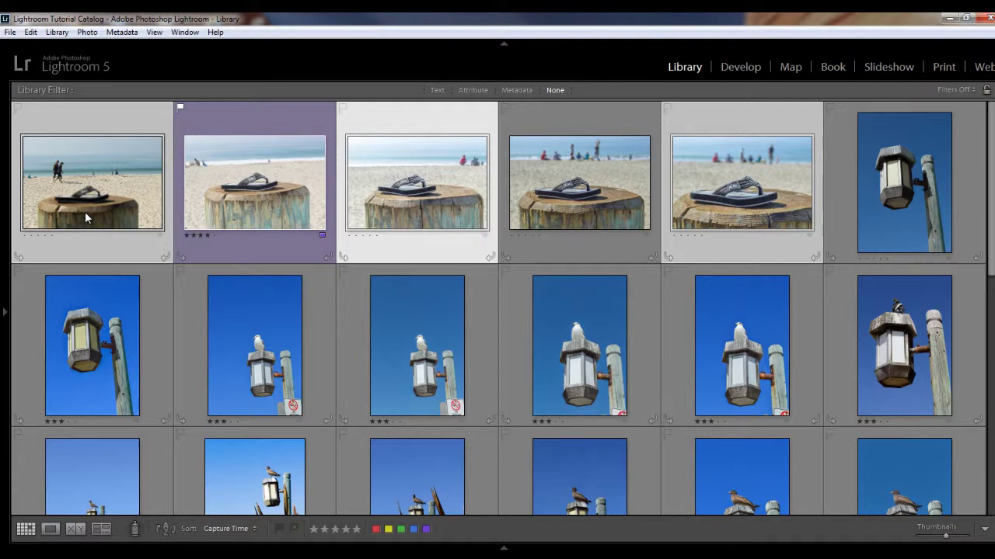
key("8")
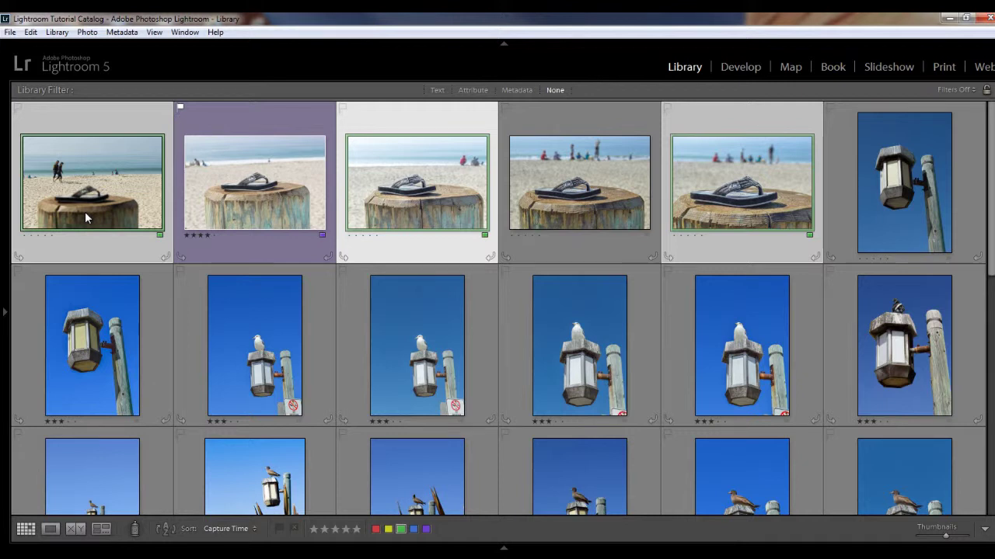
Flag the selected third and fifth sandal photos as Rejected
key("x")
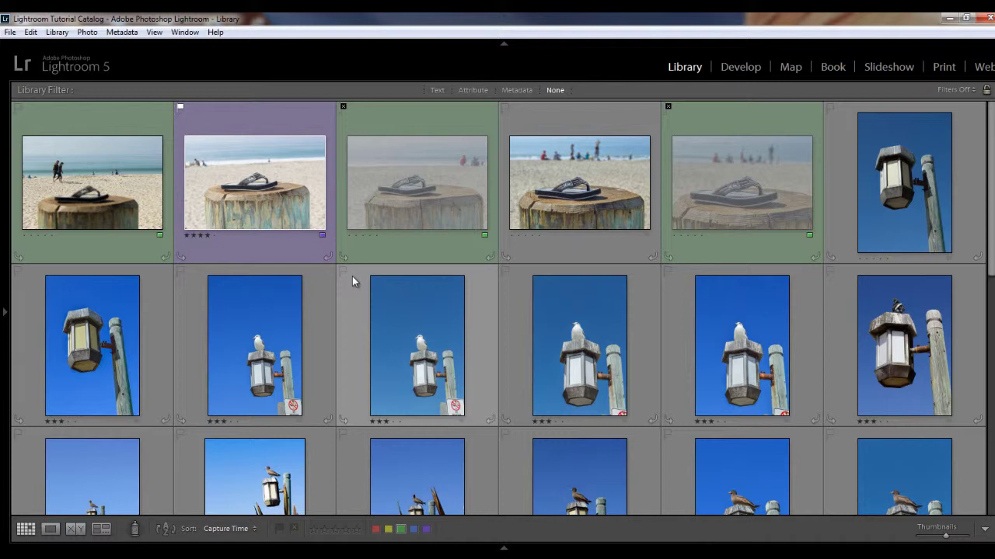
Reject the first sandal photo and enlarge the grid thumbnails with the Thumbnails slider
key("Home")
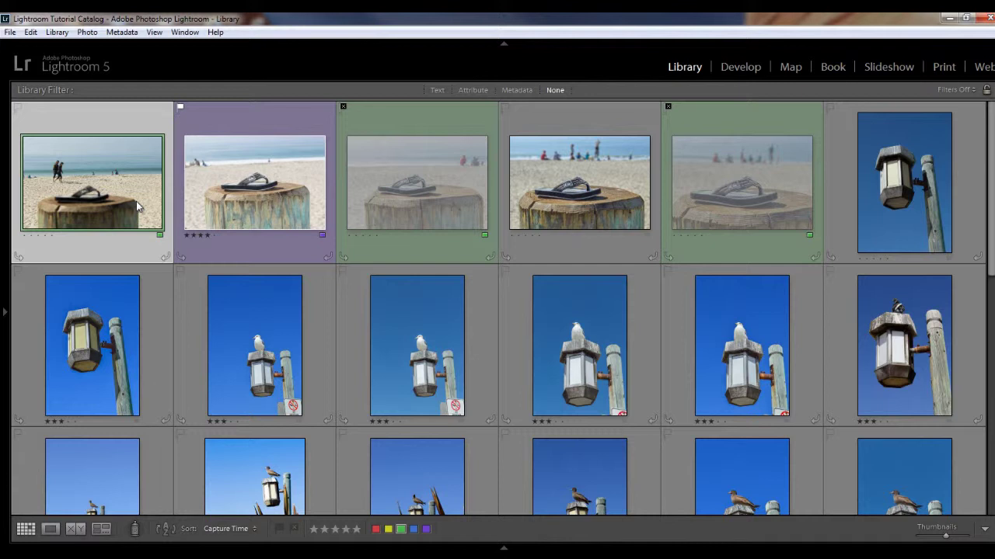
key("x")
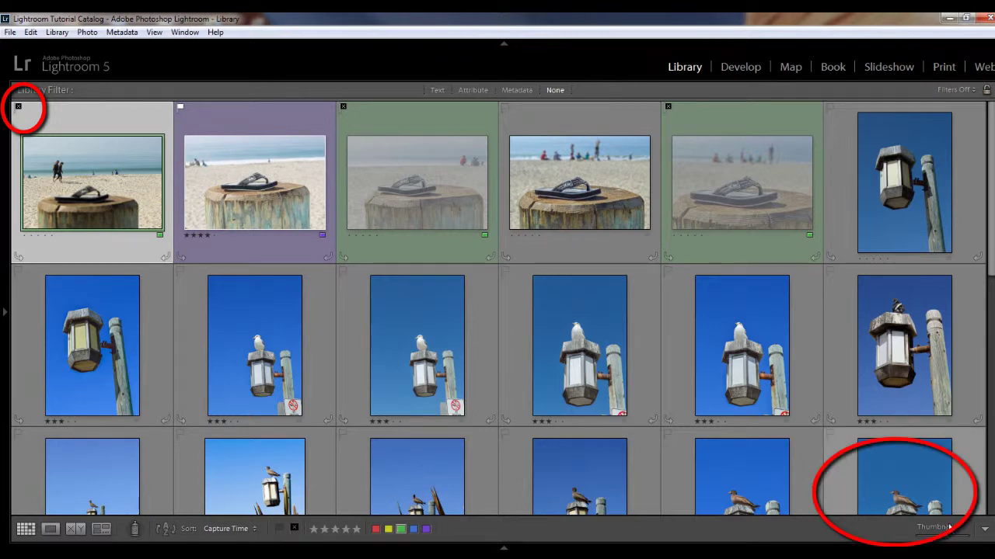
left_click_drag(945, 535, 948, 536)
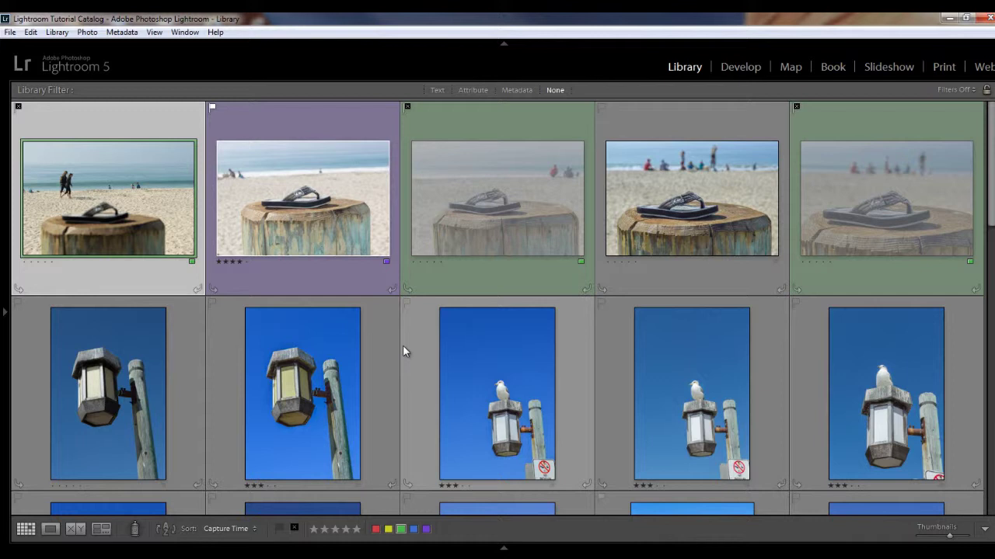
Remove the rejected beach photos using Photo > Delete Rejected Photos
left_click(87, 33)
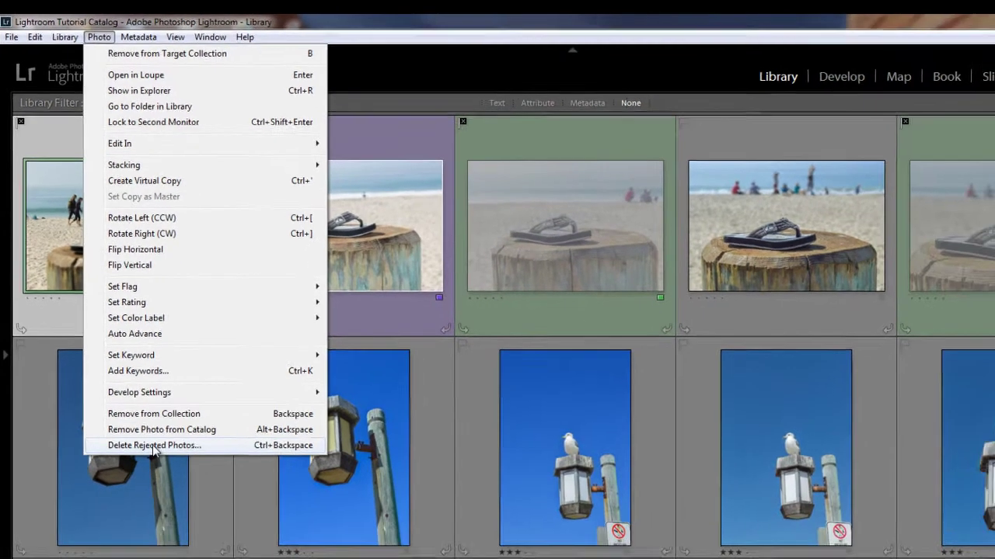
left_click(178, 513)
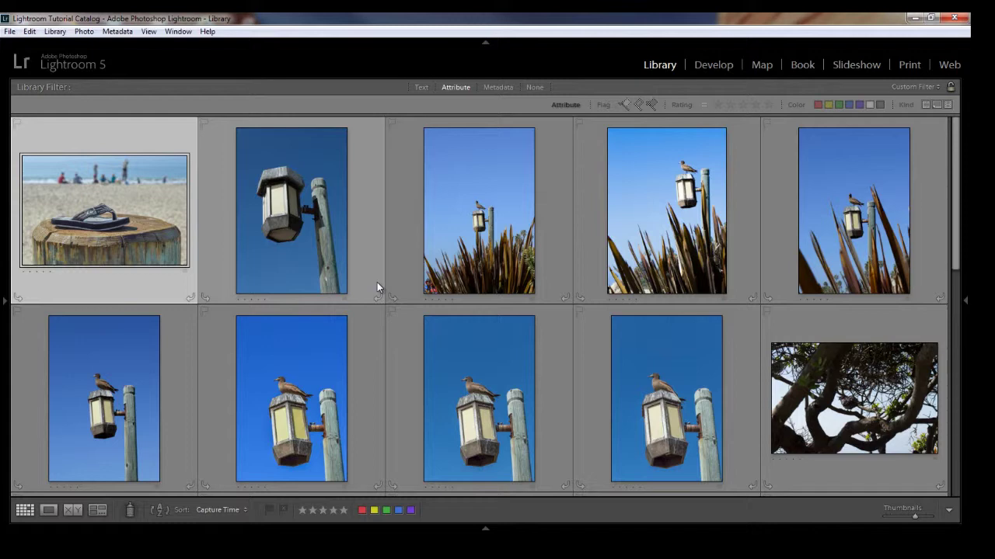
Review the lamp-post photos in Loupe view, flagging keepers like Laguna-77.nef as picks, then return to Grid
double_click(131, 232)
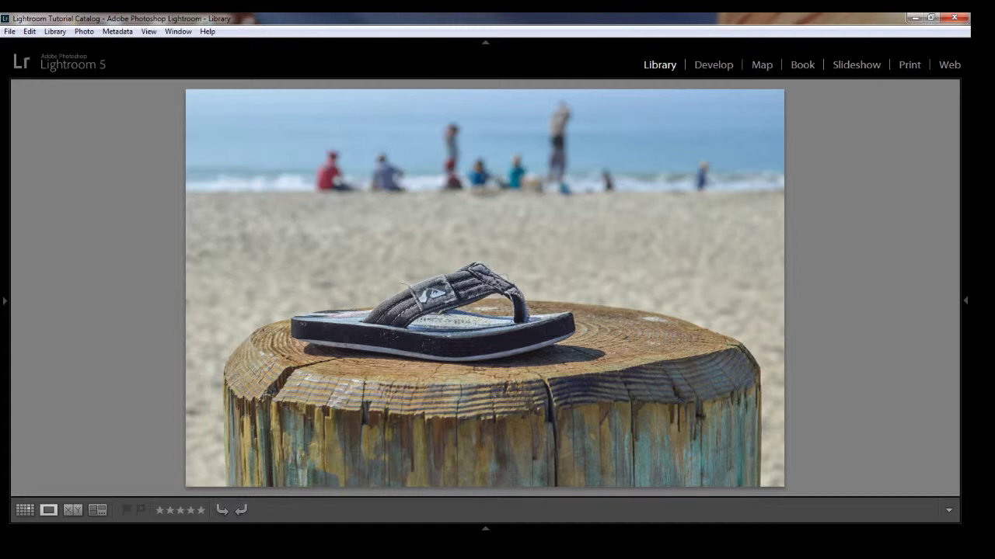
key("p")
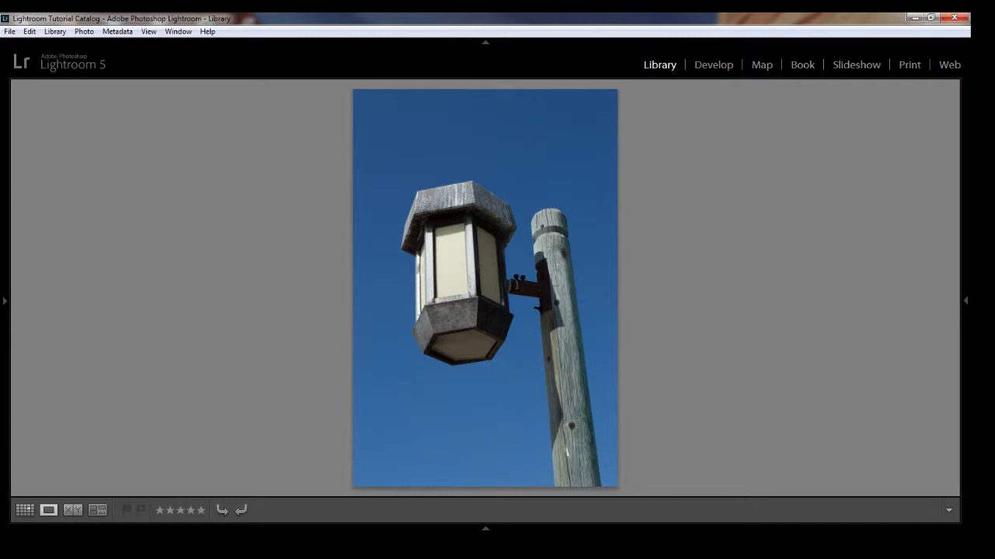
key("p")
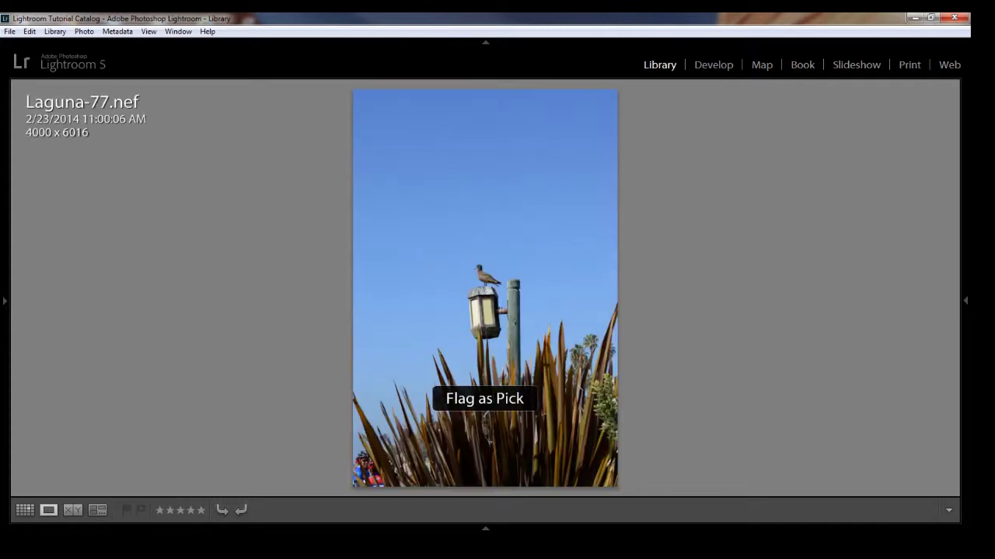
key("p")
key("p")
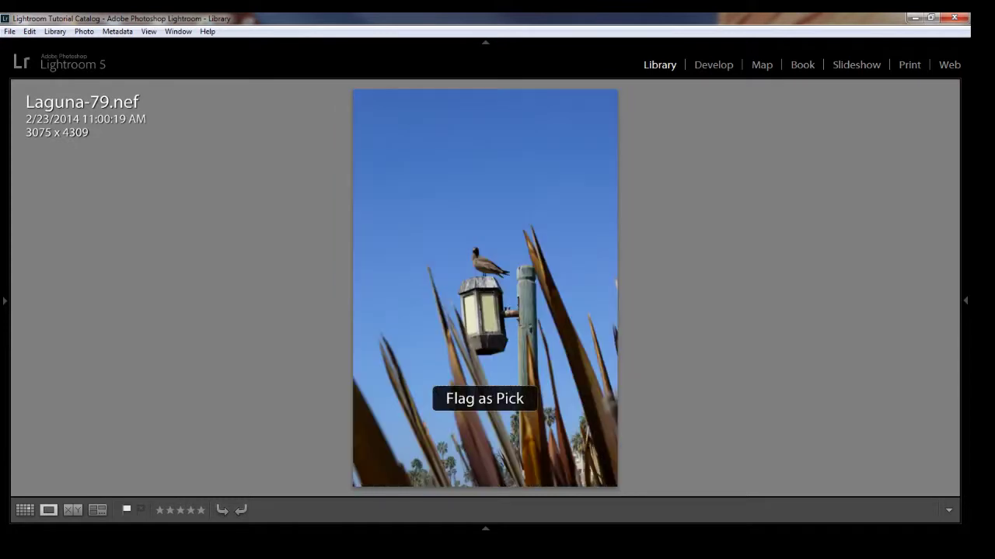
key("p")
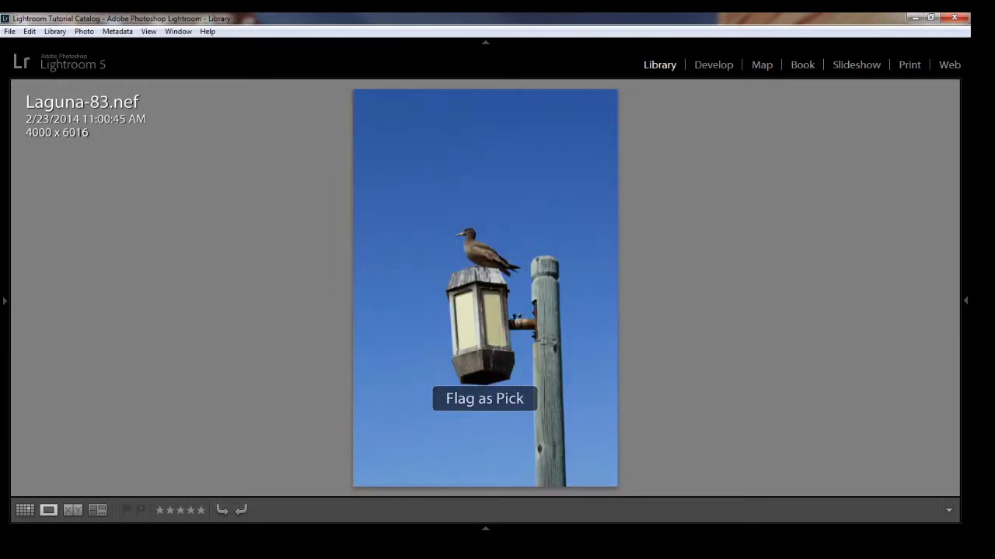
key("g")
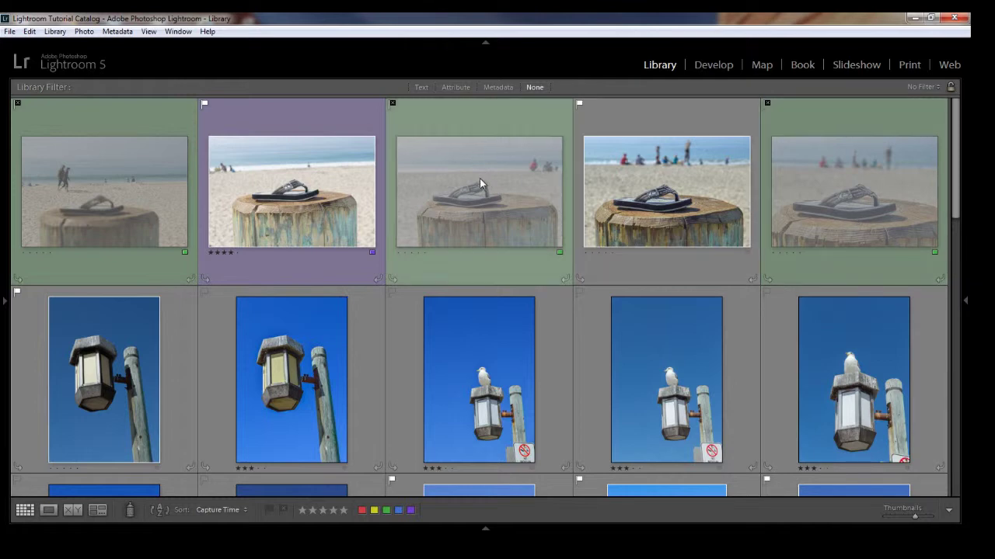
Scroll through the grid to check the flags, then apply the Unrated filter with Ctrl+L
scroll(555, 362, "down", 7)
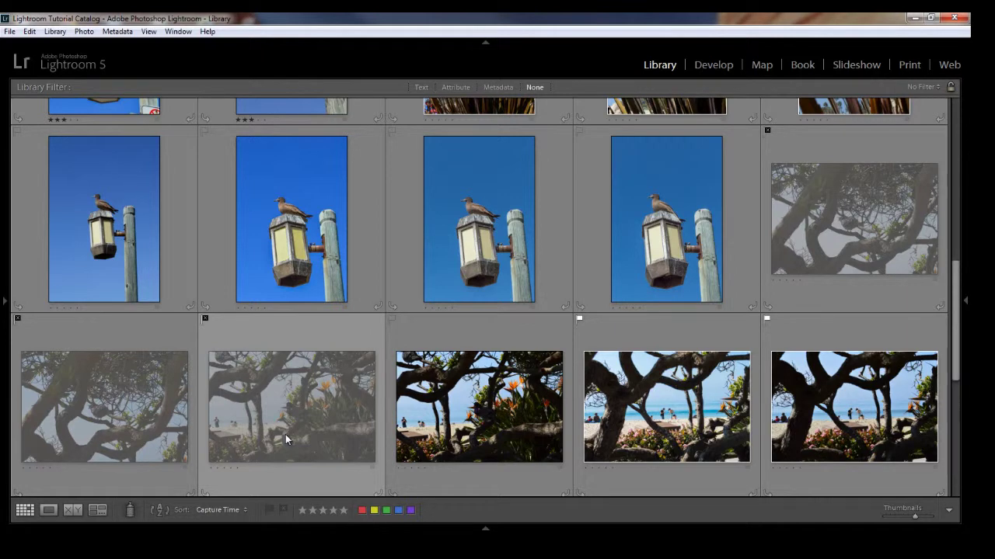
scroll(285, 434, "down", 3)
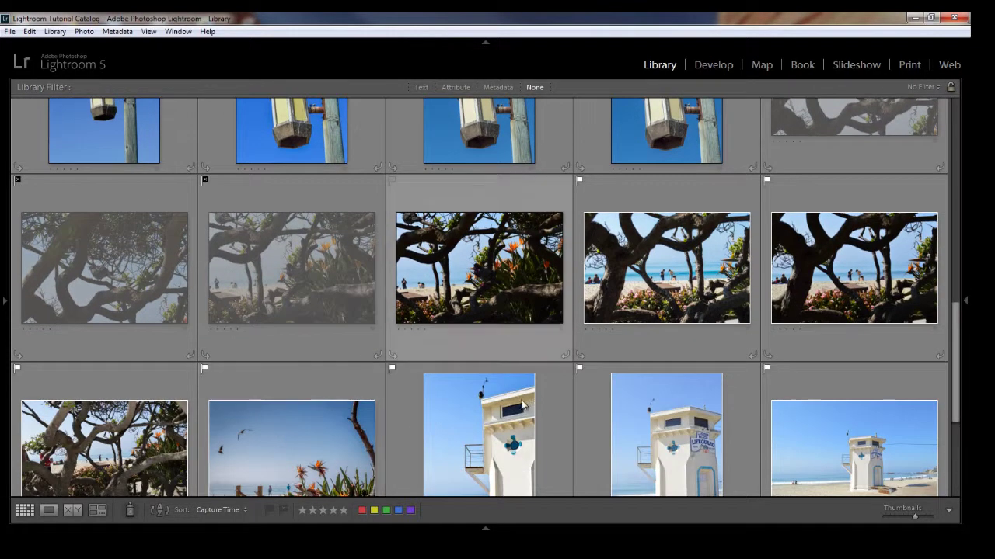
scroll(487, 434, "up", 8)
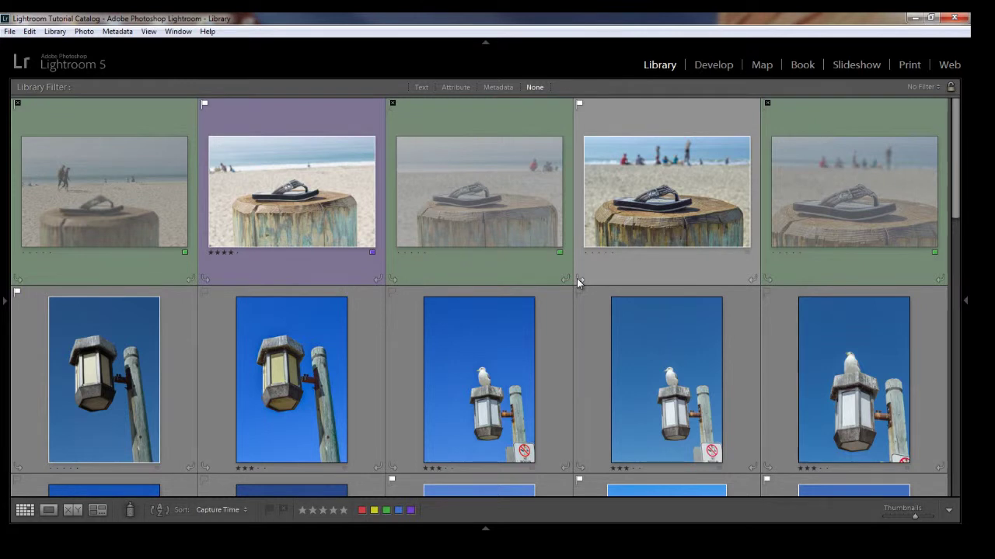
key("ctrl+l")
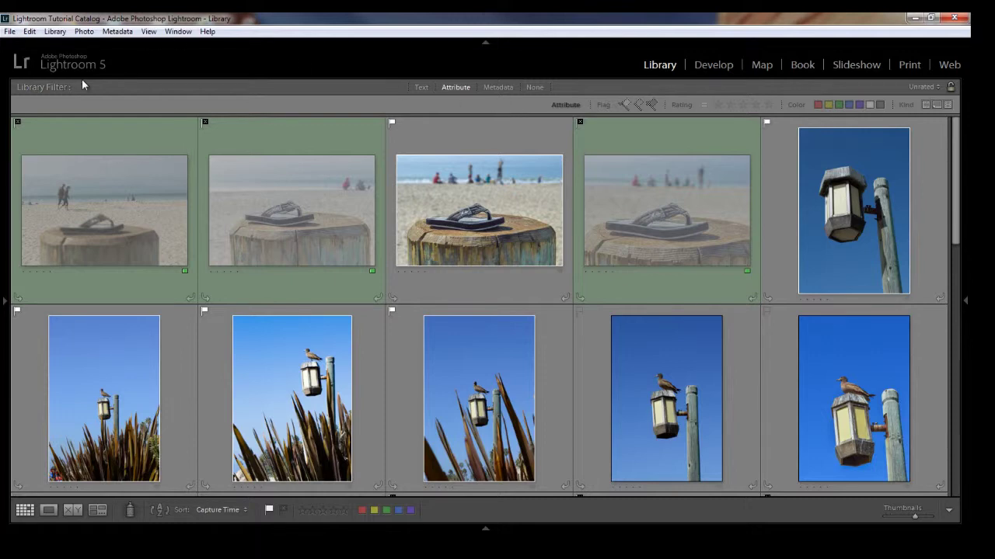
Apply the Attribute filter with the Pick flag to show only the sandal, lamp-post, tree and lifeguard-tower shots
left_click(448, 87)
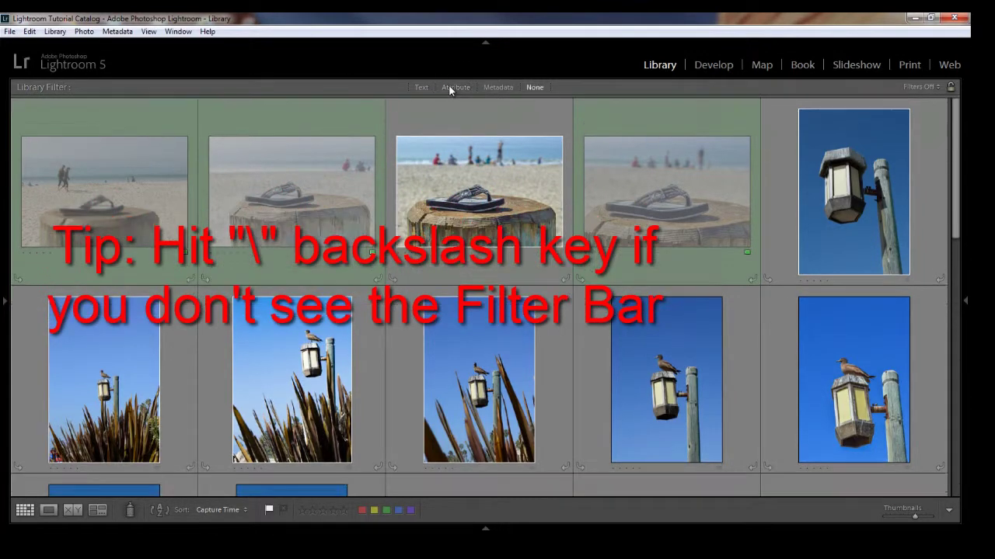
left_click(451, 87)
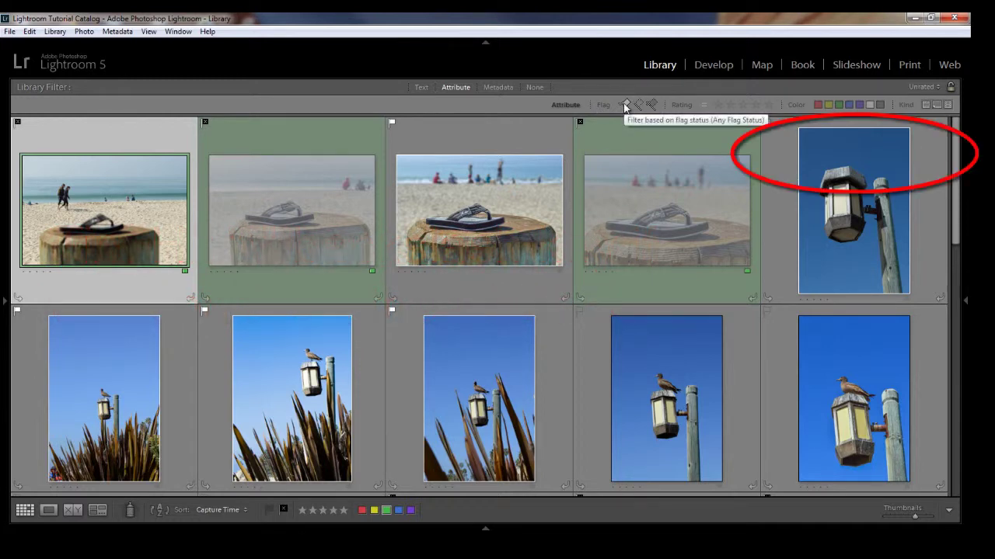
left_click(625, 105)
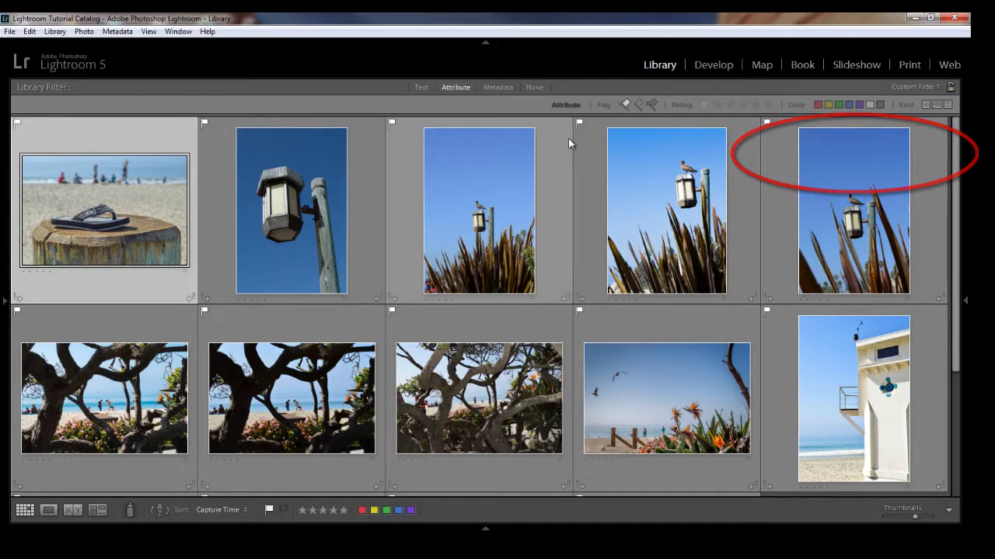
scroll(559, 162, "down", 3)
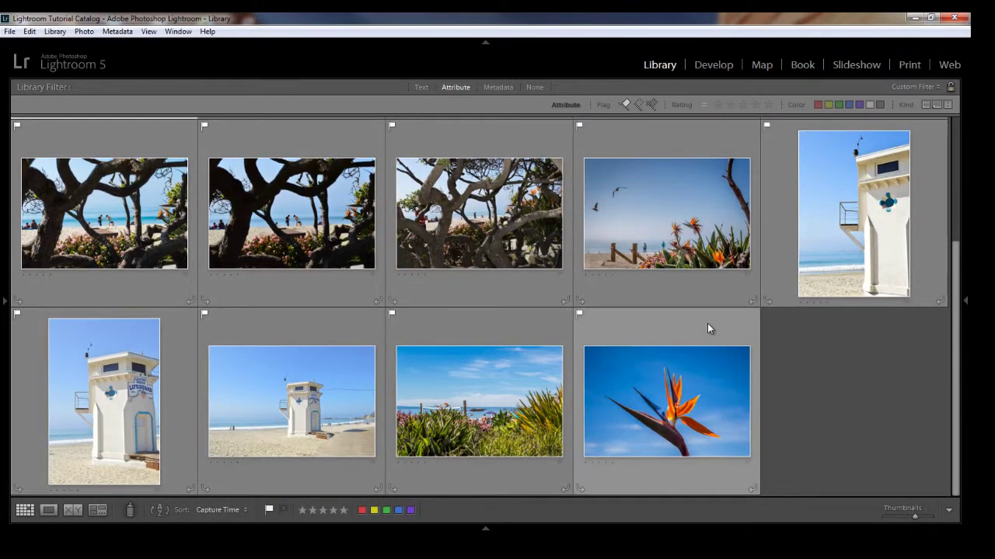
scroll(707, 326, "up", 3)
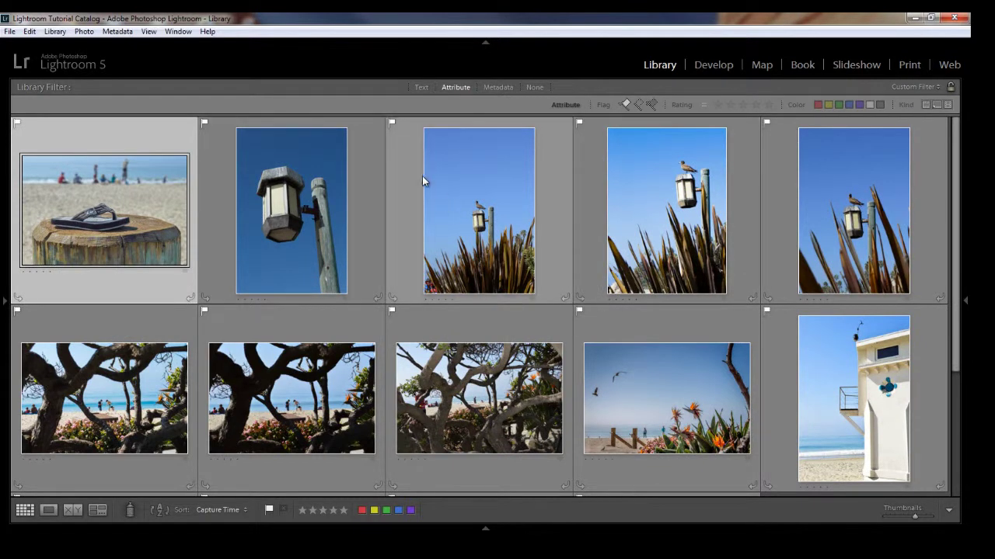